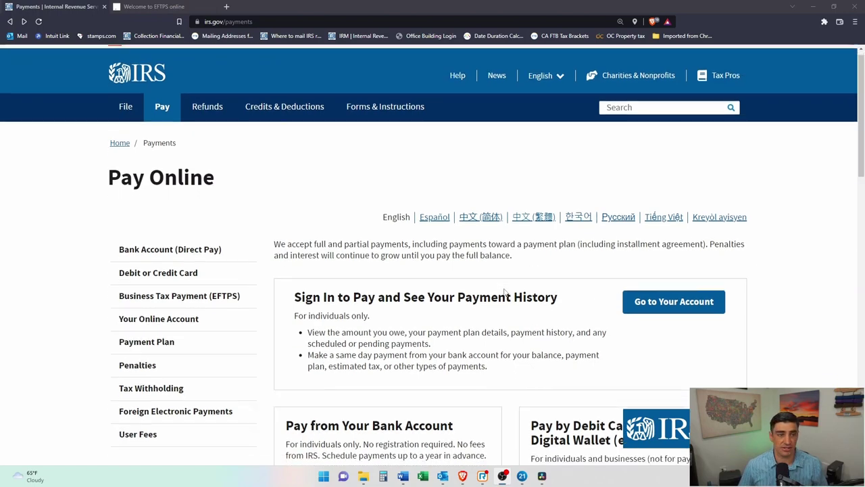
Scroll the Pay Online page, then switch to the EFTPS welcome page tab
{"action": "scroll", "coordinate": [512, 297], "scroll_direction": "down", "scroll_amount": 2}
{"action": "scroll", "coordinate": [514, 297], "scroll_direction": "down", "scroll_amount": 1}
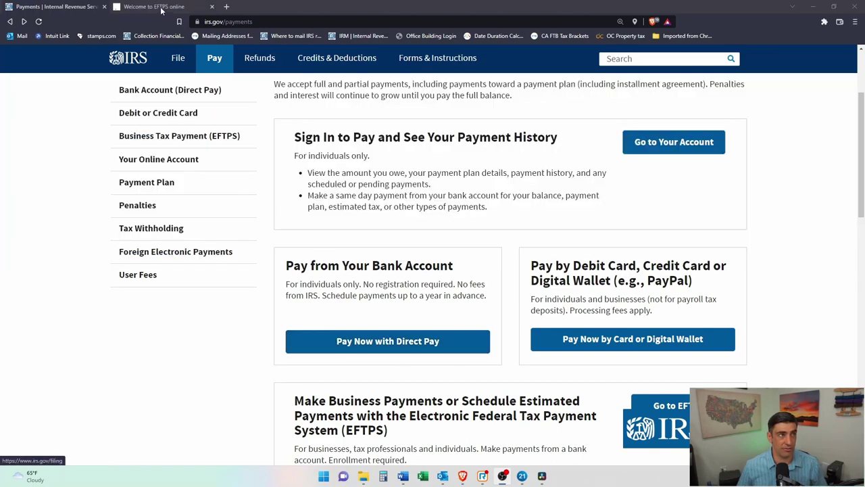
{"action": "left_click", "coordinate": [162, 7]}
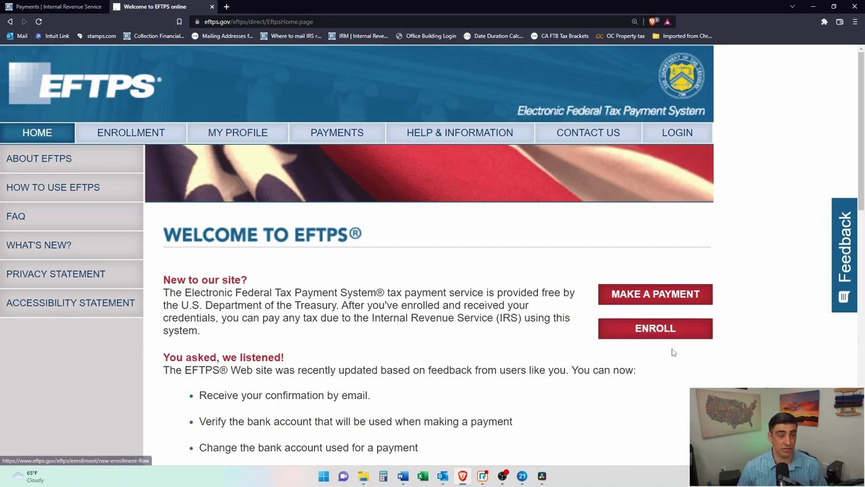
Go back to the IRS Payments tab
{"action": "left_click", "coordinate": [98, 10]}
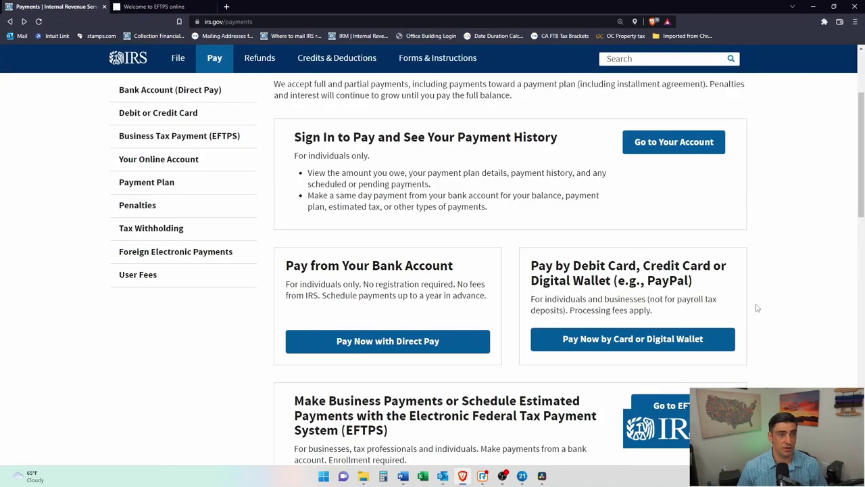
Start a new Direct Pay bank-account payment and expand the Reason for Payment list
{"action": "scroll", "coordinate": [776, 294], "scroll_direction": "up", "scroll_amount": 1}
{"action": "scroll", "coordinate": [782, 296], "scroll_direction": "down", "scroll_amount": 1}
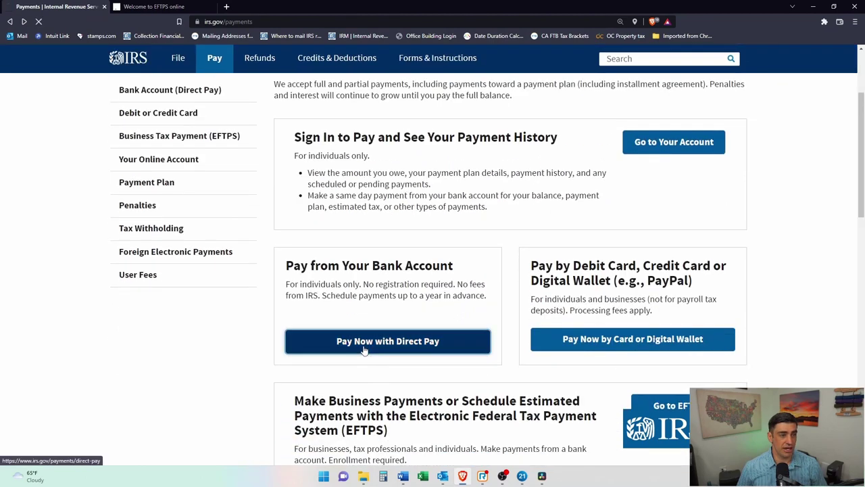
{"action": "left_click", "coordinate": [390, 342]}
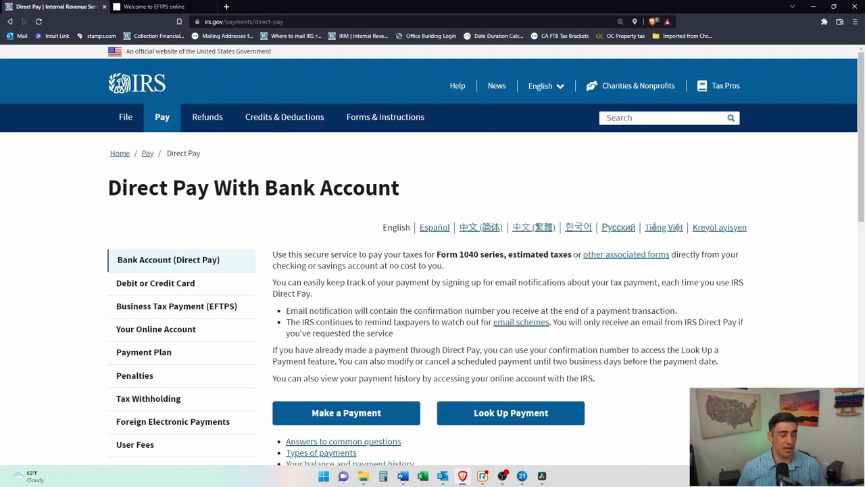
{"action": "scroll", "coordinate": [343, 295], "scroll_direction": "down", "scroll_amount": 2}
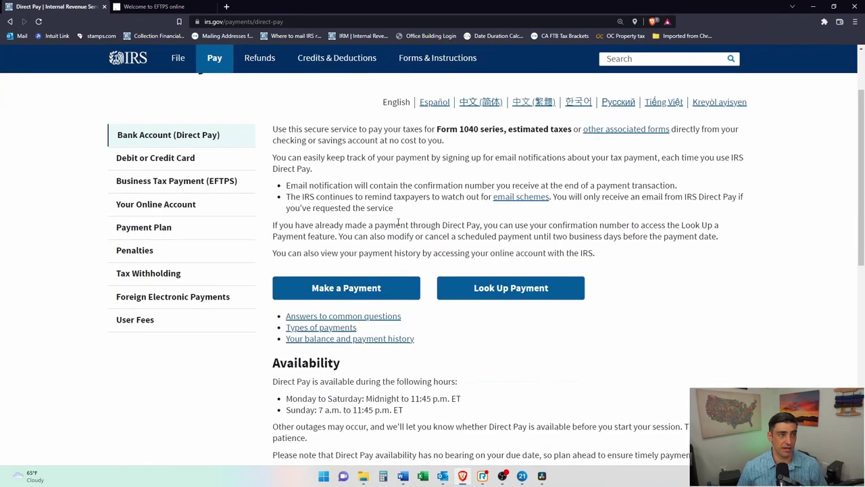
{"action": "left_click", "coordinate": [372, 274]}
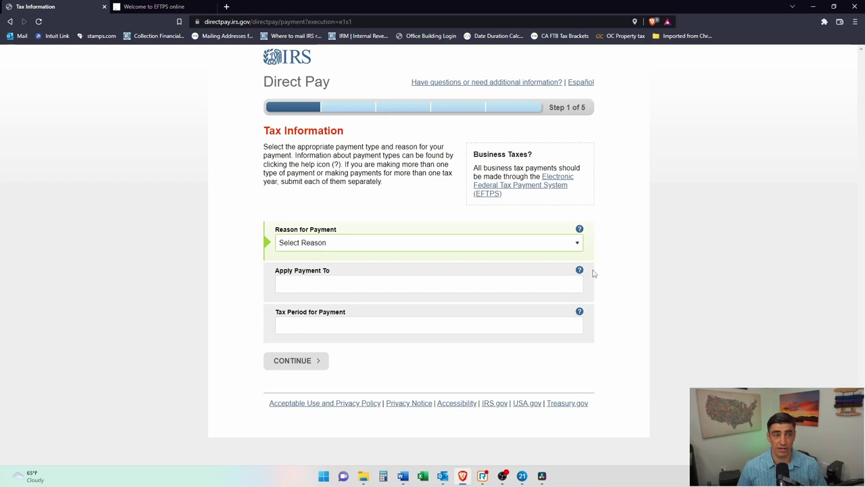
{"action": "left_click", "coordinate": [564, 244]}
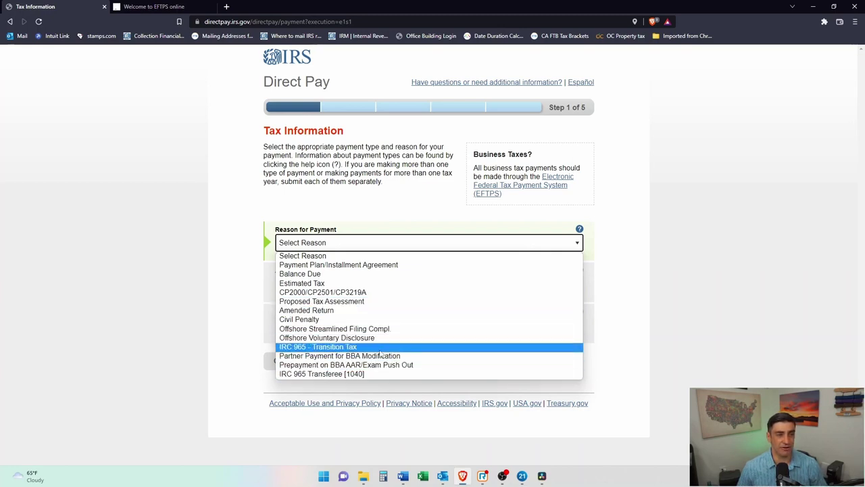
Set the reason to Balance Due and apply the payment to Income Tax - Form 1040
{"action": "left_click", "coordinate": [354, 273]}
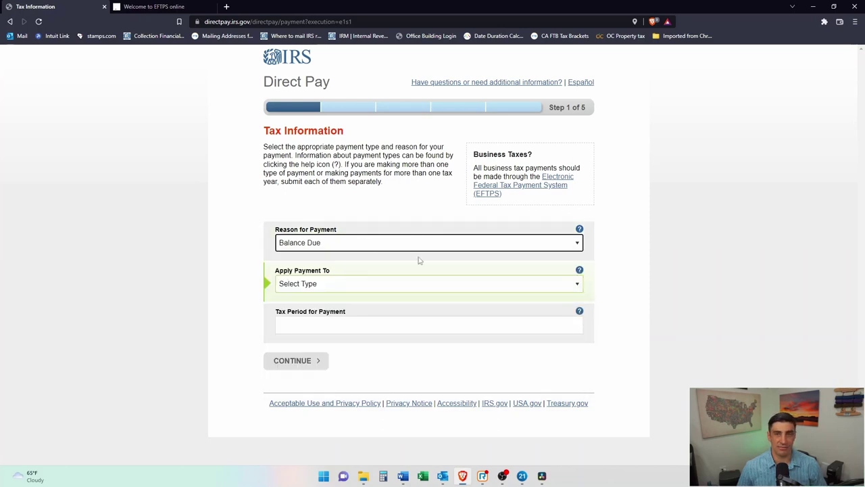
{"action": "left_click", "coordinate": [342, 284]}
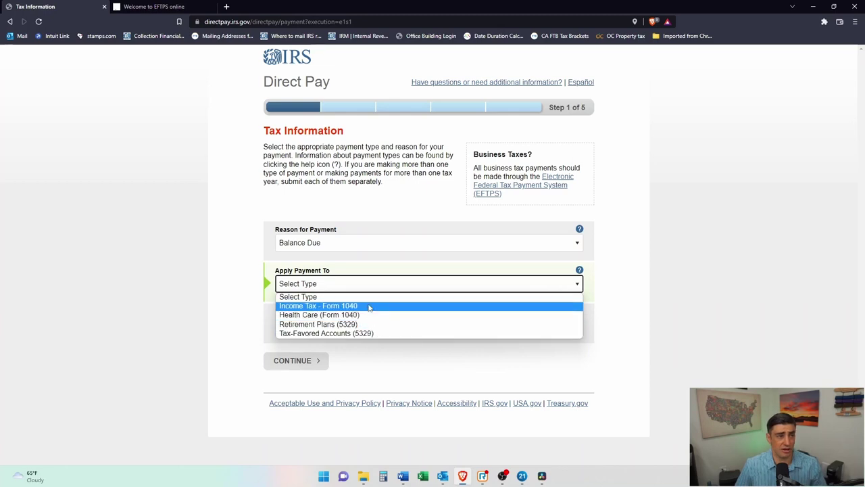
{"action": "left_click", "coordinate": [365, 305]}
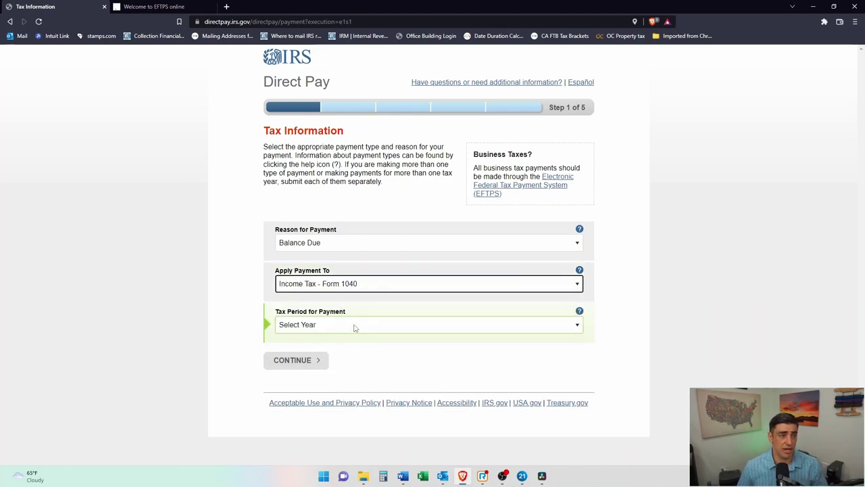
Choose tax period 2021 and confirm the Balance Due payment details
{"action": "left_click", "coordinate": [354, 326]}
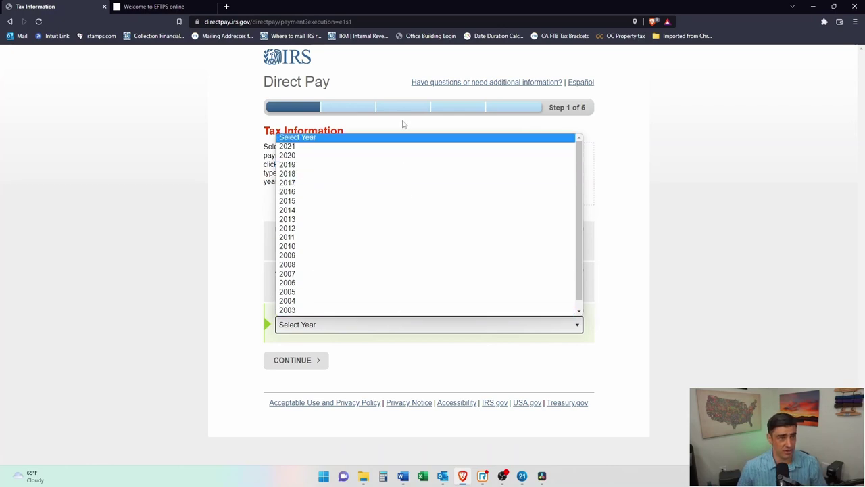
{"action": "left_click", "coordinate": [337, 145]}
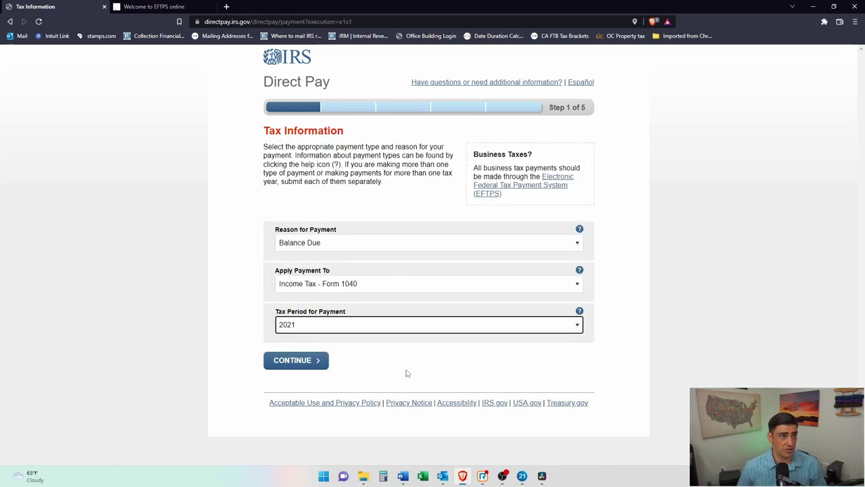
{"action": "left_click", "coordinate": [303, 360]}
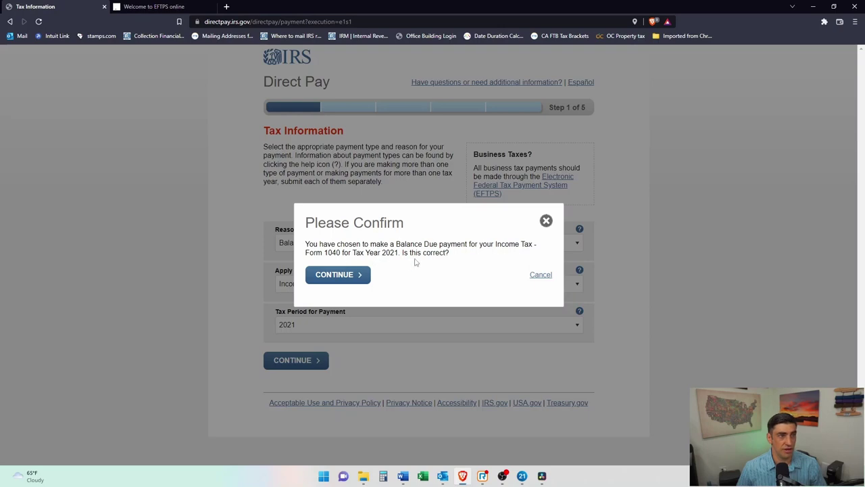
{"action": "left_click", "coordinate": [360, 277]}
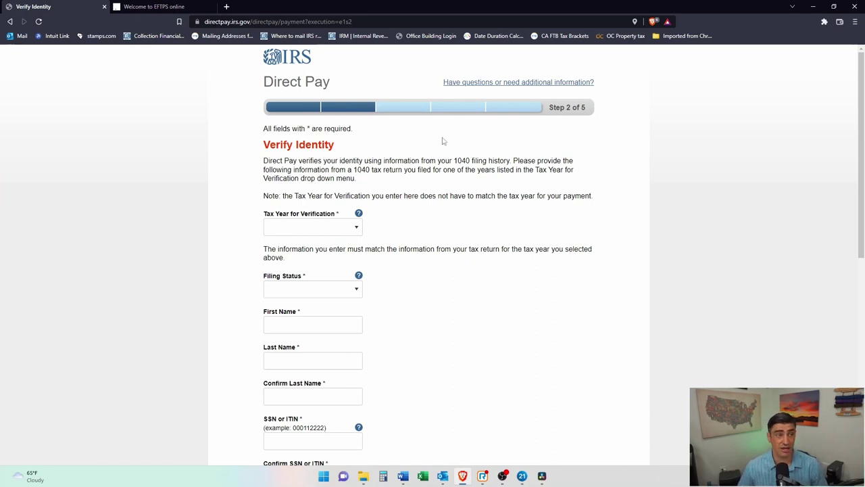
Set the verification tax year to 2020, replacing 2021, and filing status to Single
{"action": "left_click", "coordinate": [323, 231]}
{"action": "left_click", "coordinate": [322, 252]}
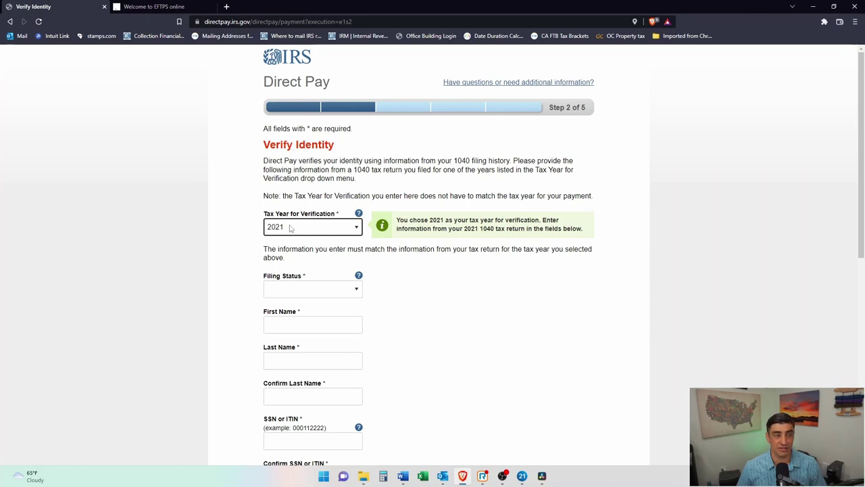
{"action": "left_click", "coordinate": [323, 229]}
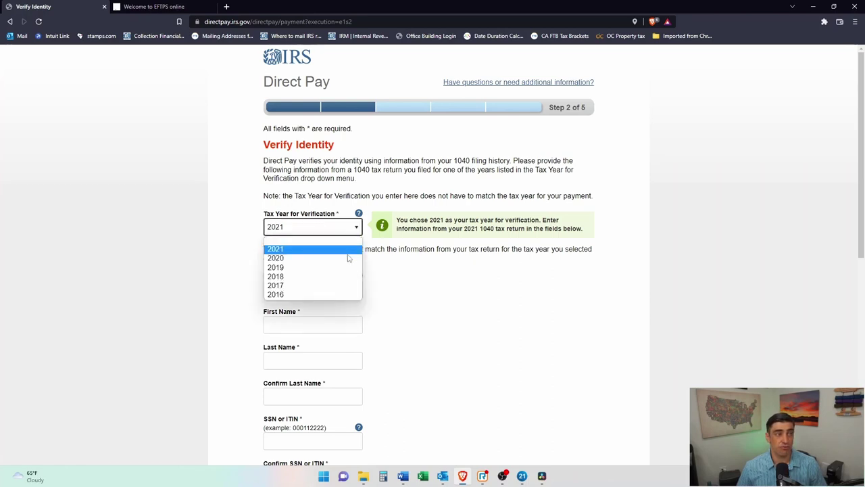
{"action": "left_click", "coordinate": [347, 258]}
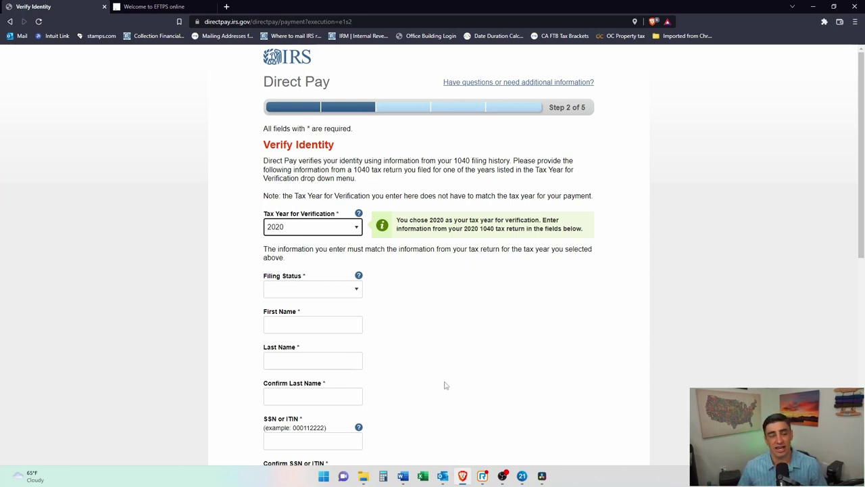
{"action": "left_click", "coordinate": [341, 291]}
{"action": "left_click", "coordinate": [325, 312]}
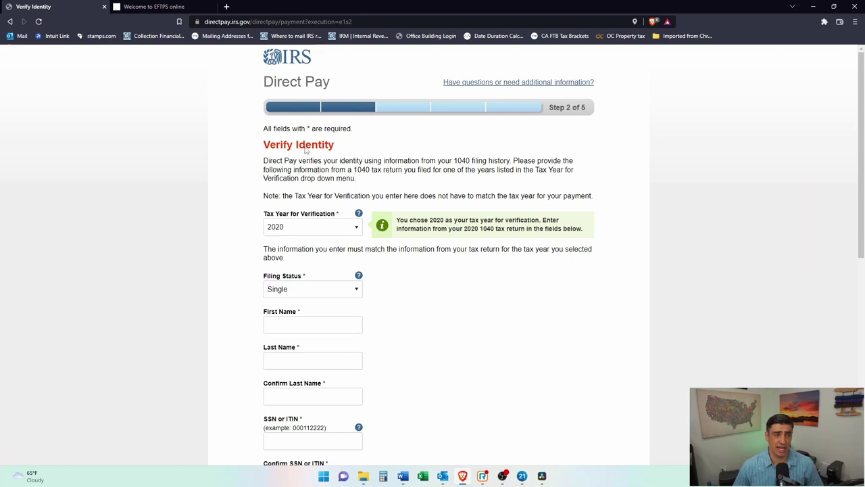
Scroll up and down through the remaining Verify Identity fields
{"action": "scroll", "coordinate": [403, 248], "scroll_direction": "down", "scroll_amount": 2}
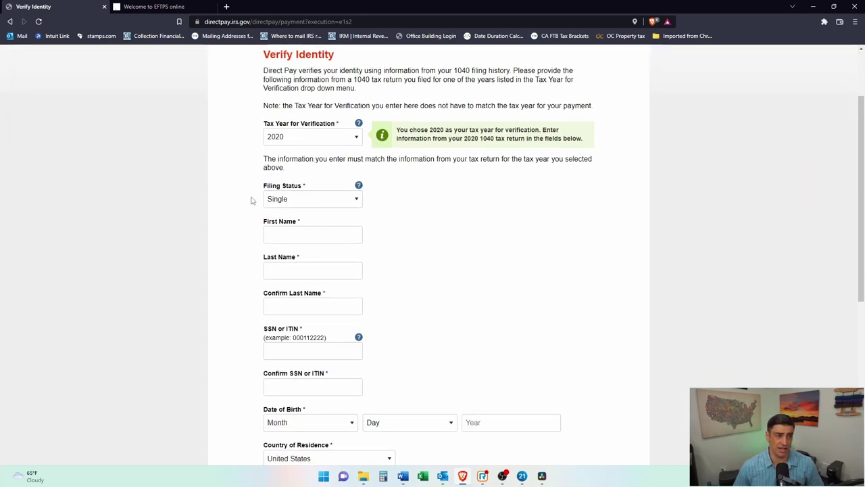
{"action": "scroll", "coordinate": [464, 295], "scroll_direction": "down", "scroll_amount": 2}
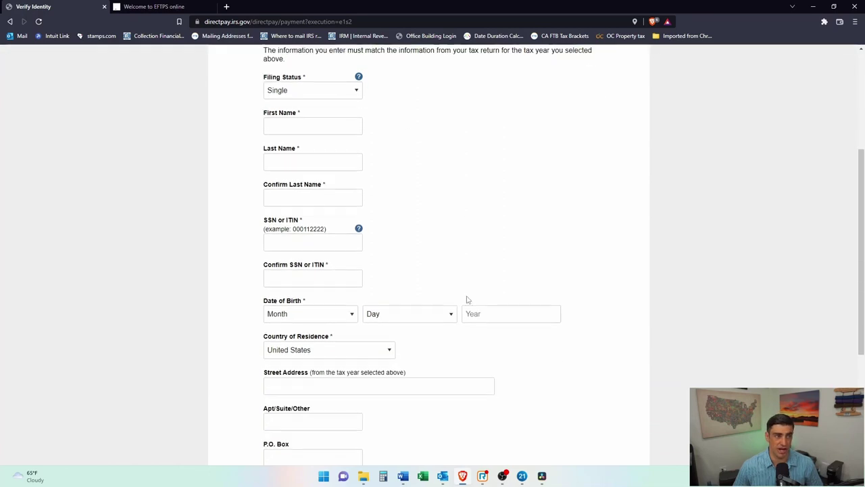
{"action": "scroll", "coordinate": [629, 341], "scroll_direction": "down", "scroll_amount": 1}
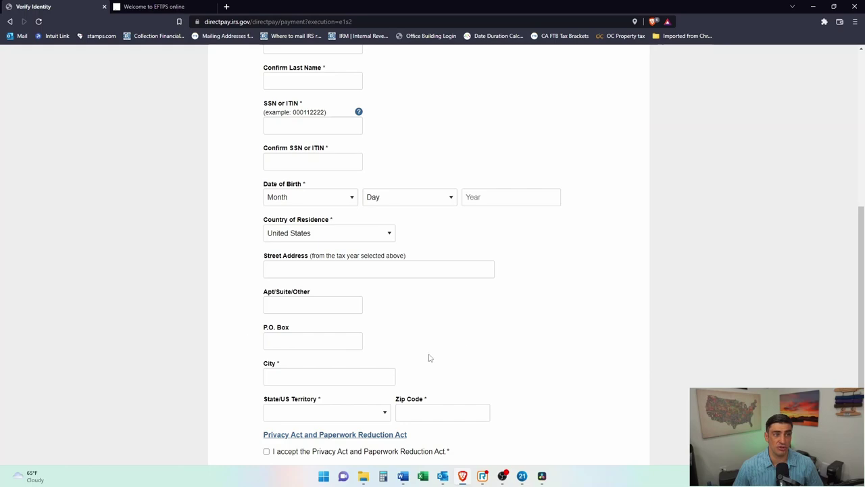
{"action": "scroll", "coordinate": [611, 303], "scroll_direction": "up", "scroll_amount": 1}
{"action": "scroll", "coordinate": [611, 303], "scroll_direction": "up", "scroll_amount": 4}
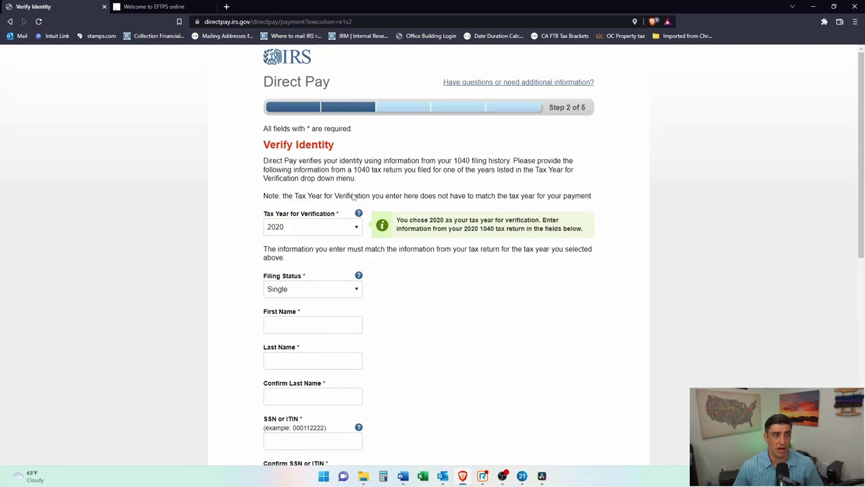
{"action": "scroll", "coordinate": [777, 338], "scroll_direction": "down", "scroll_amount": 2}
{"action": "scroll", "coordinate": [747, 318], "scroll_direction": "down", "scroll_amount": 3}
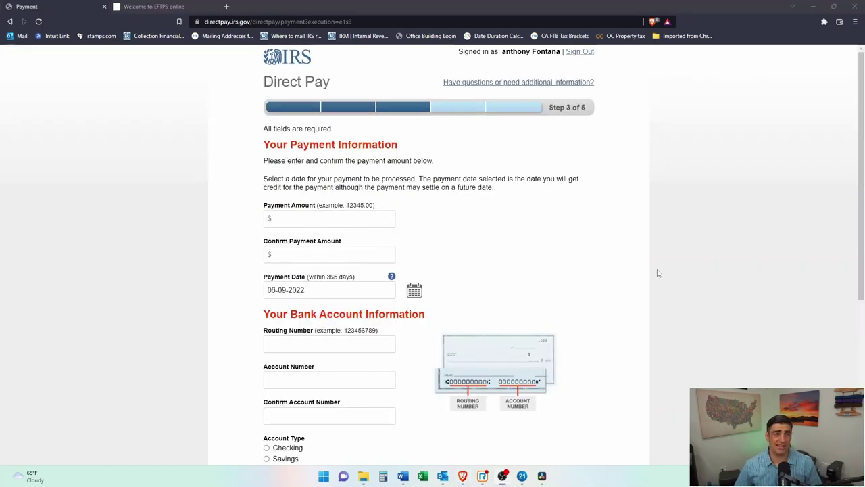
Highlight the example payment amount format and scroll down the Payment Information page
{"action": "double_click", "coordinate": [313, 208]}
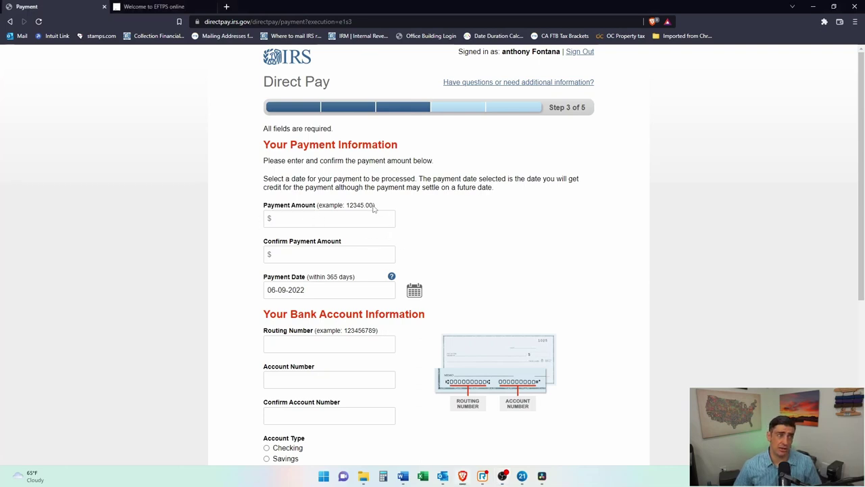
{"action": "left_click_drag", "start_coordinate": [374, 205], "coordinate": [347, 207]}
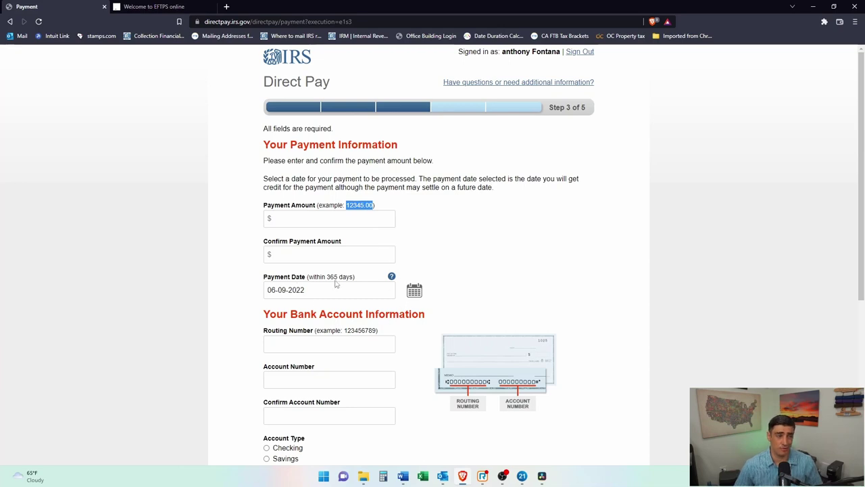
{"action": "scroll", "coordinate": [310, 299], "scroll_direction": "down", "scroll_amount": 1}
{"action": "scroll", "coordinate": [309, 338], "scroll_direction": "down", "scroll_amount": 1}
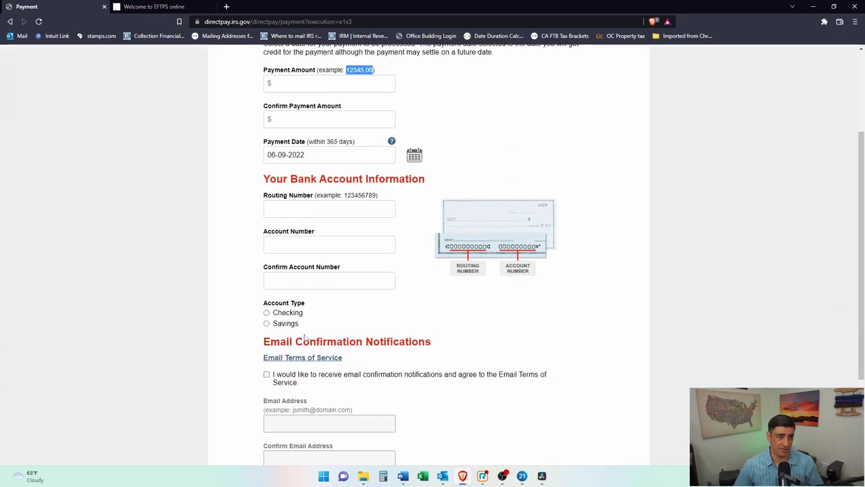
{"action": "scroll", "coordinate": [338, 321], "scroll_direction": "down", "scroll_amount": 1}
{"action": "scroll", "coordinate": [355, 336], "scroll_direction": "down", "scroll_amount": 1}
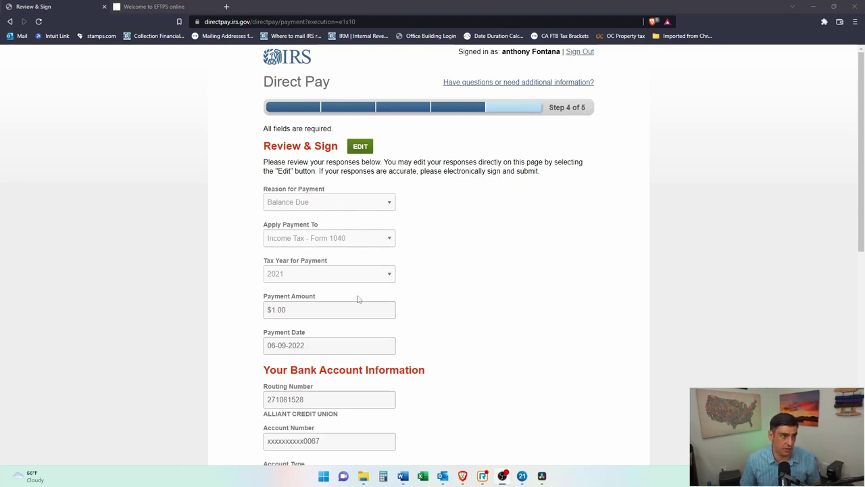
Scroll down the Review & Sign page and submit the $1.00 payment
{"action": "scroll", "coordinate": [386, 295], "scroll_direction": "down", "scroll_amount": 2}
{"action": "scroll", "coordinate": [386, 293], "scroll_direction": "down", "scroll_amount": 2}
{"action": "scroll", "coordinate": [288, 263], "scroll_direction": "down", "scroll_amount": 2}
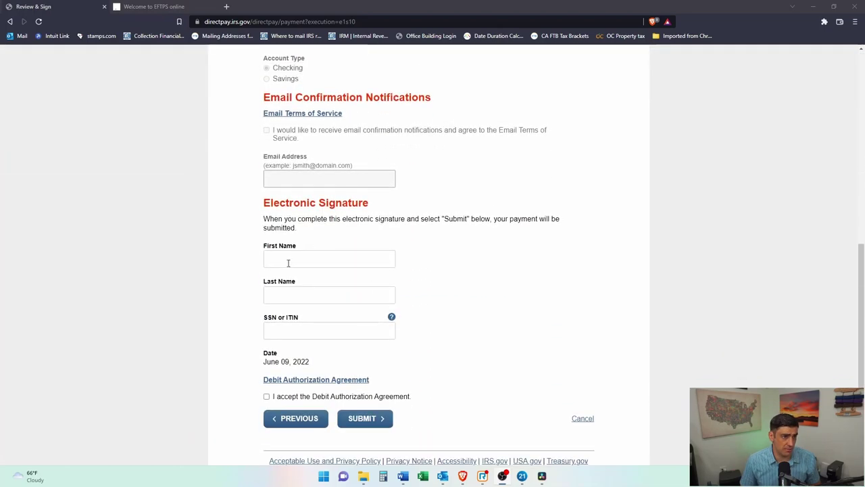
{"action": "left_click", "coordinate": [349, 424]}
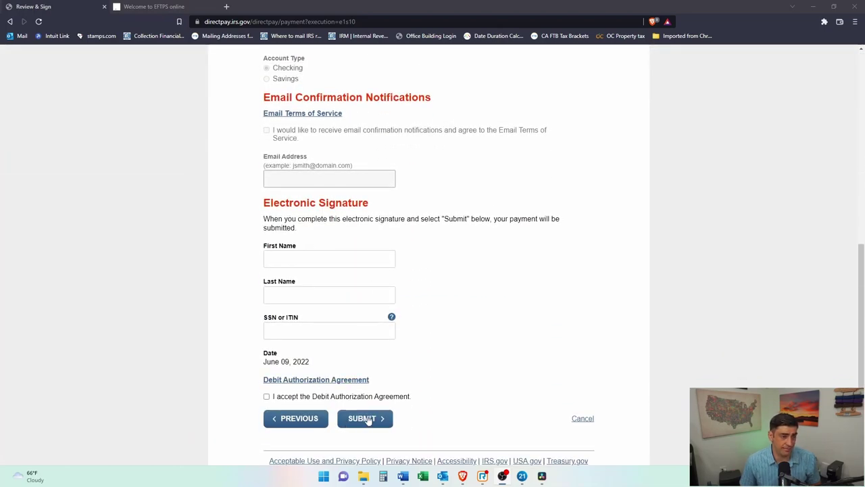